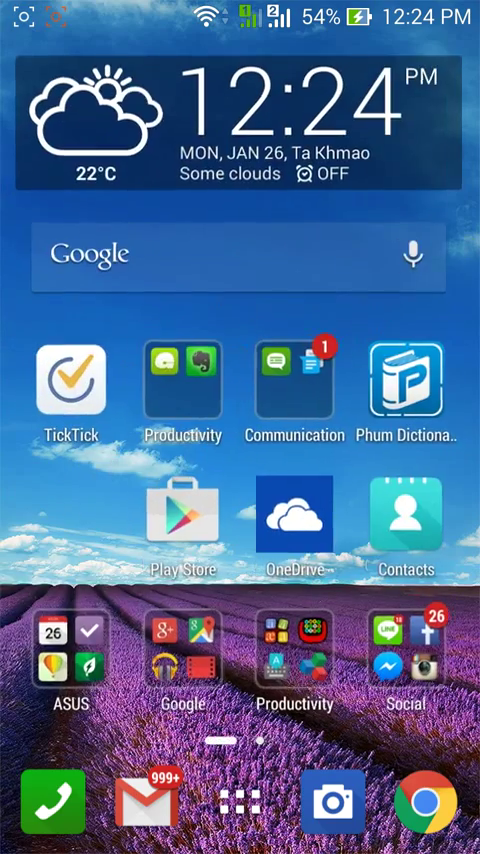
Step: Launch the Settings app from the app drawer
{"action": "left_click", "coordinate": [240, 800]}
{"action": "left_click", "coordinate": [425, 565]}
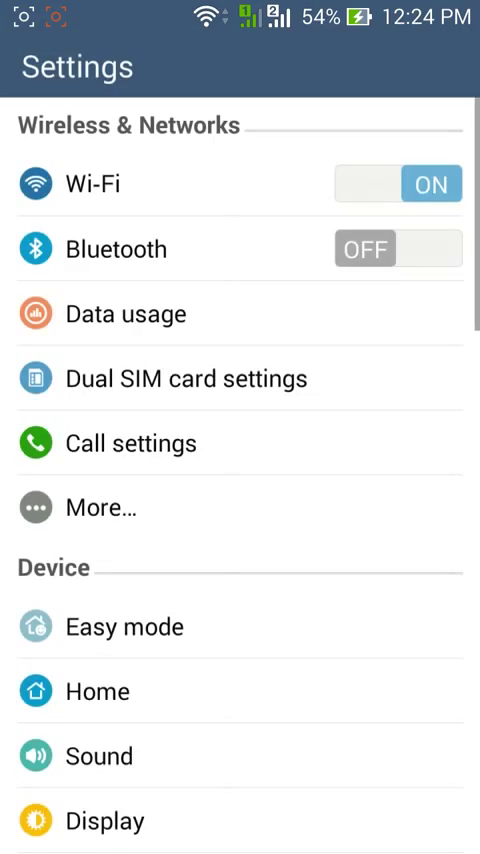
{"action": "scroll", "coordinate": [240, 475], "scroll_direction": "down", "scroll_amount": 3}
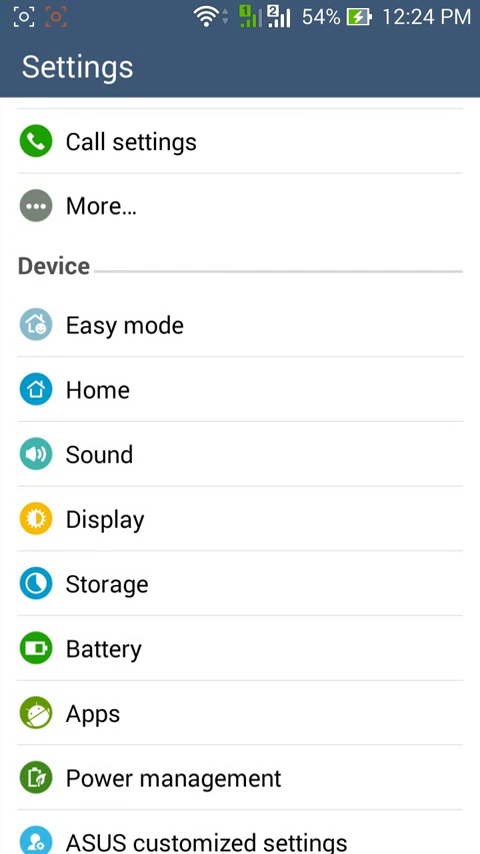
{"action": "scroll", "coordinate": [240, 475], "scroll_direction": "down", "scroll_amount": 5}
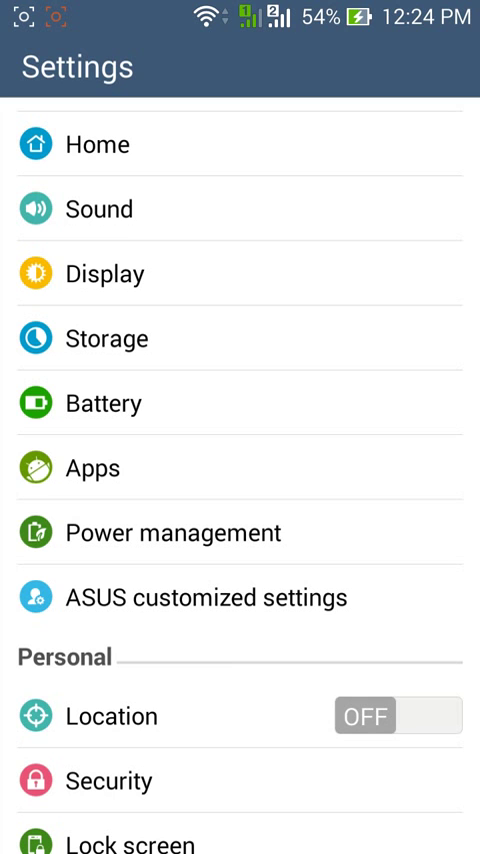
{"action": "scroll", "coordinate": [240, 475], "scroll_direction": "down", "scroll_amount": 5}
{"action": "scroll", "coordinate": [240, 475], "scroll_direction": "up", "scroll_amount": 6}
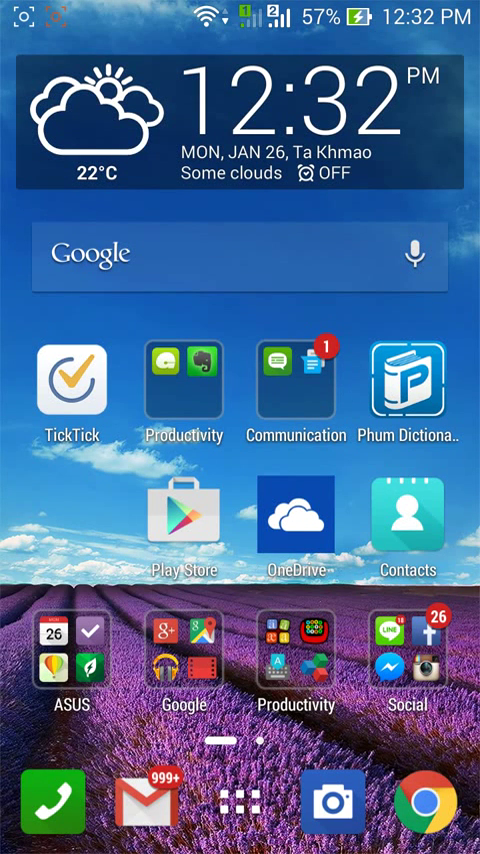
{"action": "left_click_drag", "start_coordinate": [240, 10], "coordinate": [240, 600]}
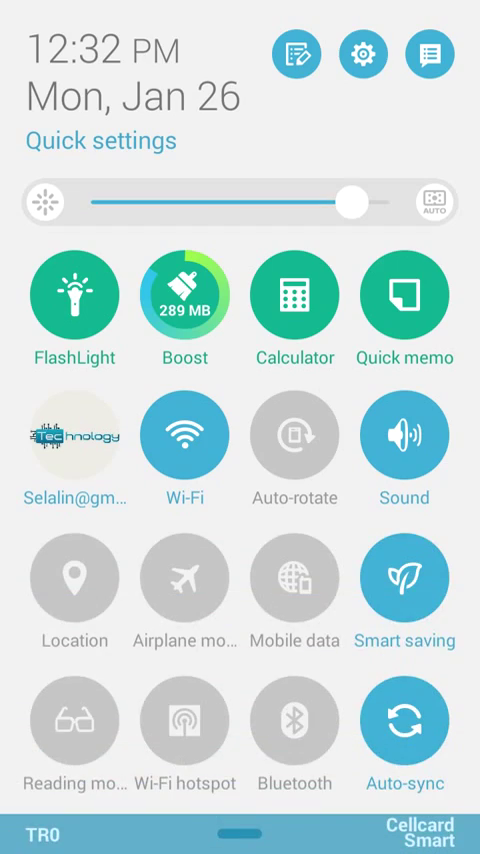
{"action": "left_click", "coordinate": [363, 54]}
{"action": "left_click", "coordinate": [97, 691]}
{"action": "left_click", "coordinate": [30, 66]}
{"action": "scroll", "coordinate": [240, 500], "scroll_direction": "down", "scroll_amount": 10}
{"action": "scroll", "coordinate": [240, 500], "scroll_direction": "down", "scroll_amount": 5}
{"action": "left_click", "coordinate": [100, 822]}
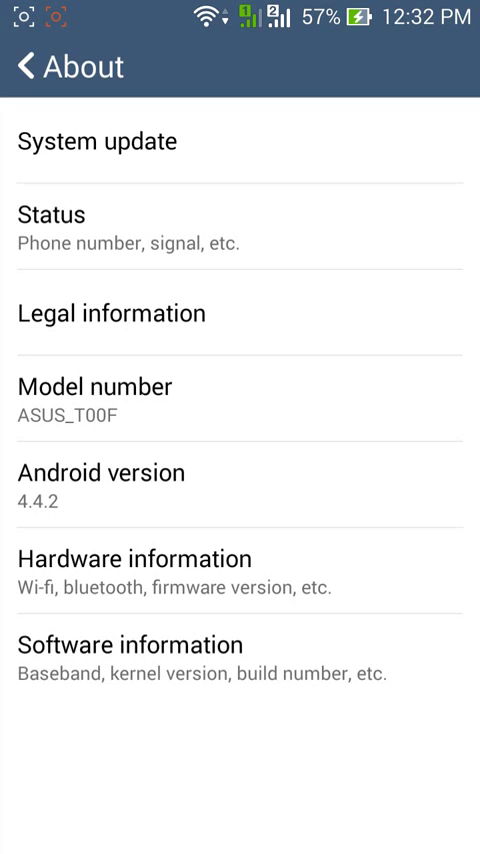
{"action": "key", "text": "Home"}
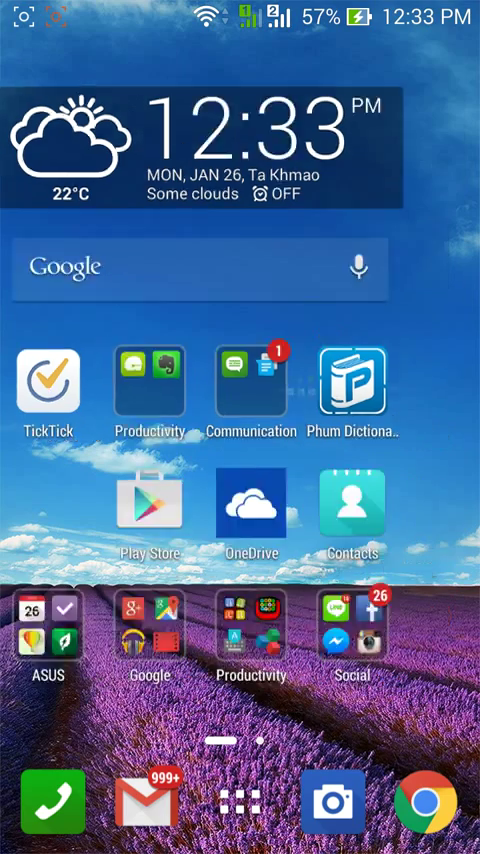
Step: From the second home page, open the app drawer and launch APN Editor
{"action": "left_click_drag", "start_coordinate": [380, 520], "coordinate": [100, 520]}
{"action": "left_click", "coordinate": [240, 800]}
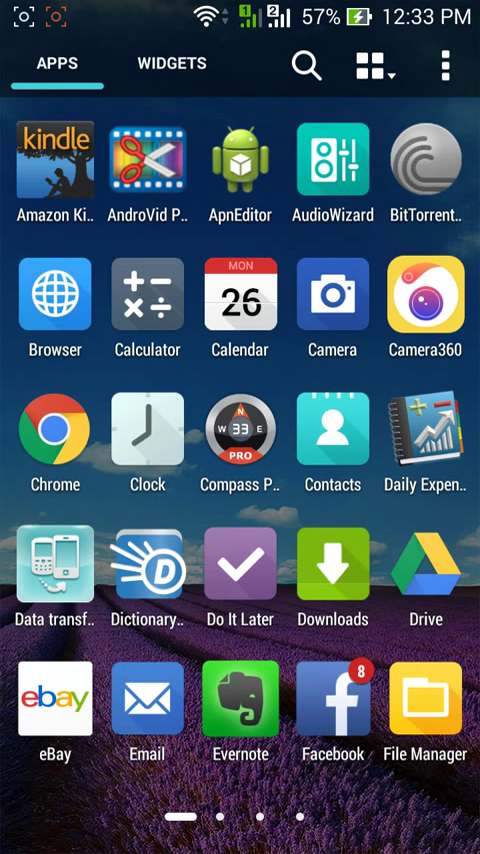
{"action": "left_click", "coordinate": [240, 165]}
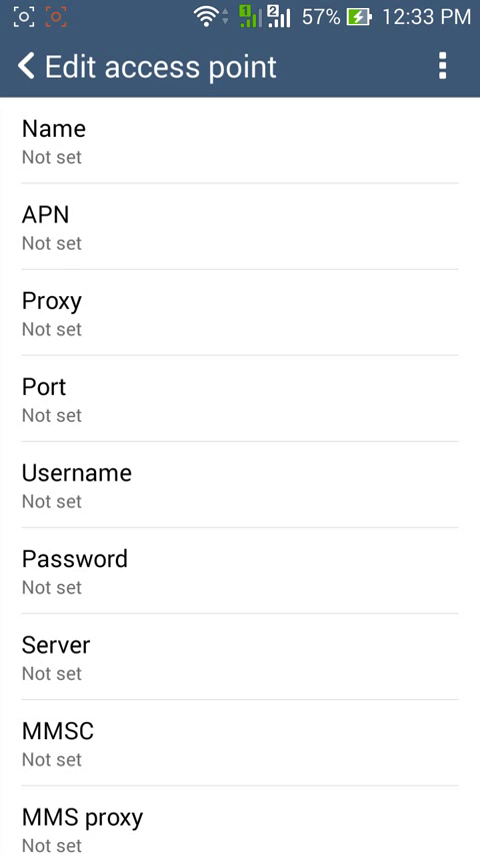
{"action": "scroll", "coordinate": [240, 470], "scroll_direction": "down", "scroll_amount": 3}
{"action": "scroll", "coordinate": [240, 470], "scroll_direction": "up", "scroll_amount": 3}
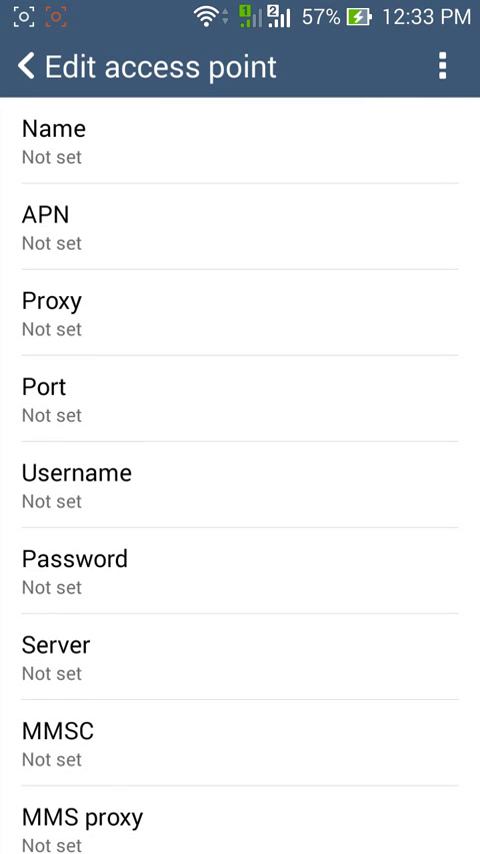